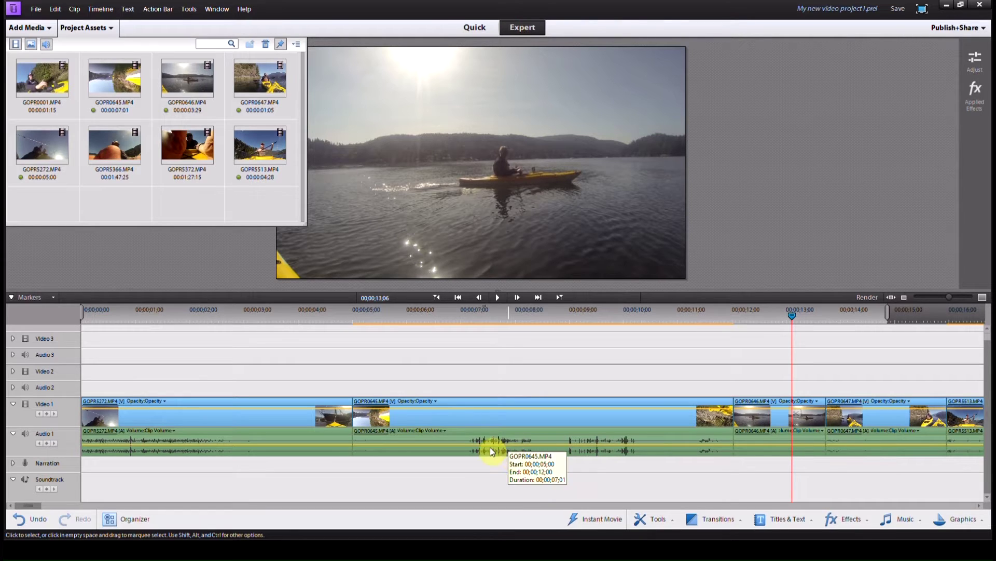
# Step: Preview timeline frames from the start through about 13 seconds
pyautogui.click(117, 315)
pyautogui.click(217, 316)
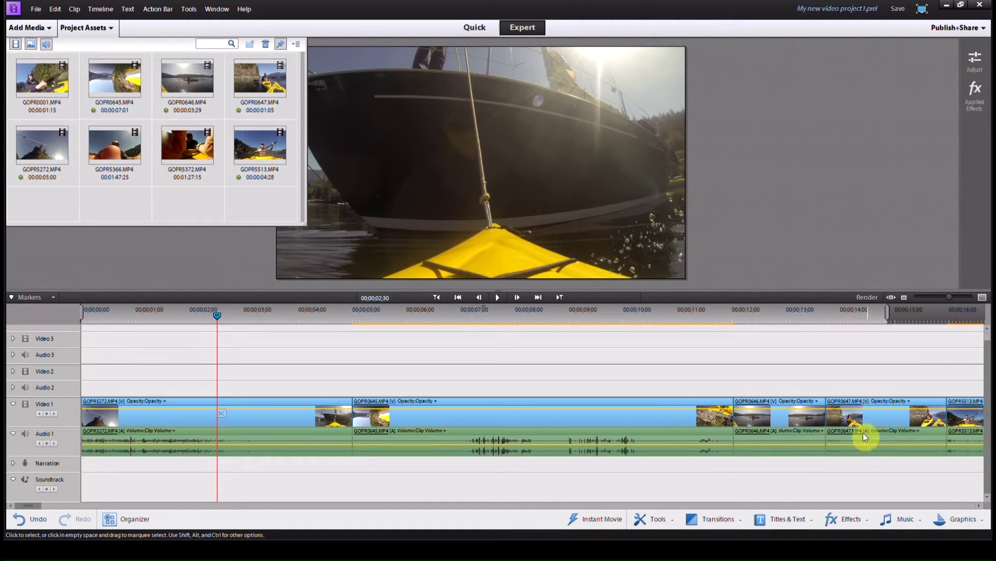
pyautogui.click(748, 312)
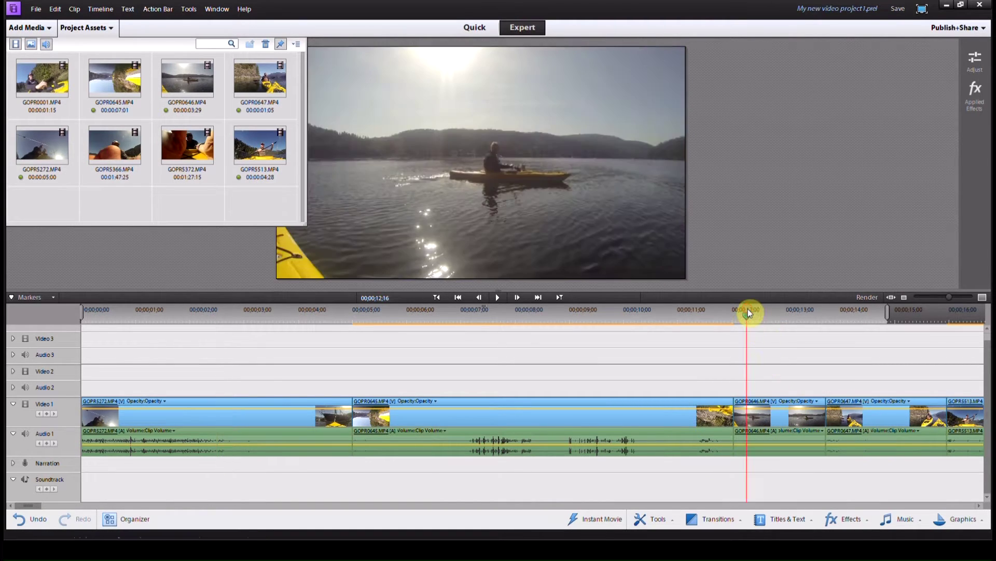
pyautogui.click(808, 314)
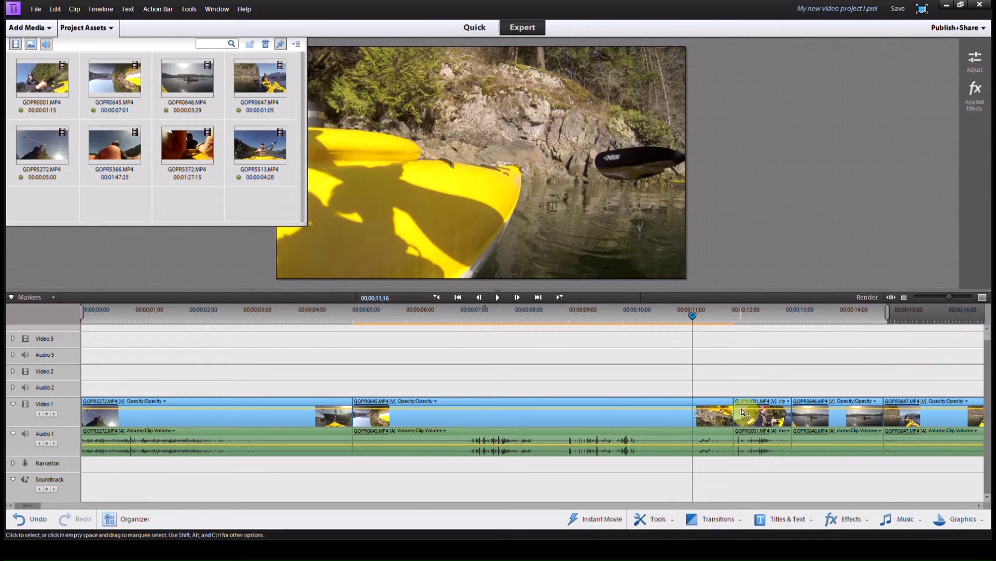
# Step: Select the short GOPR0001 clip and play the timeline briefly
pyautogui.click(762, 442)
pyautogui.click(716, 316)
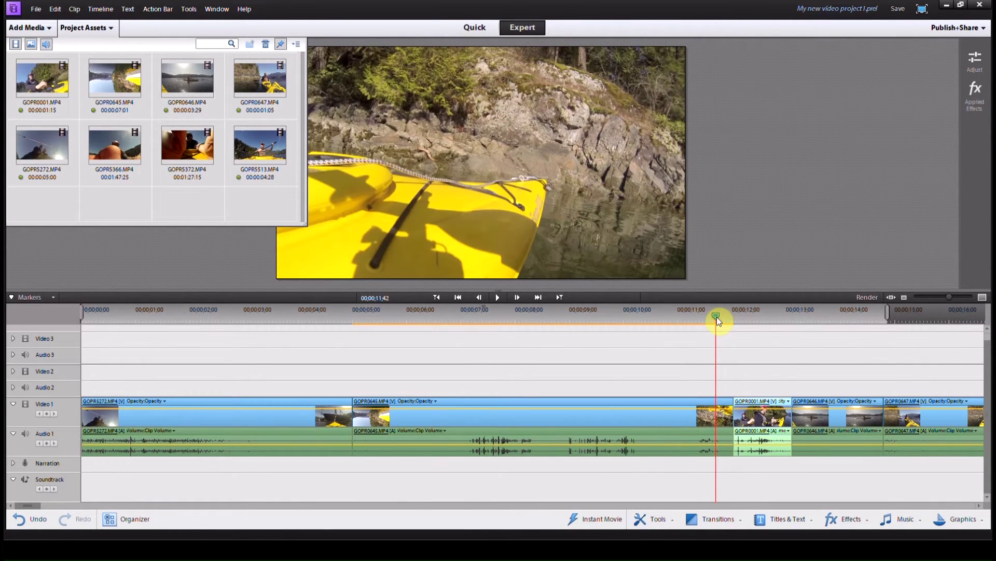
pyautogui.press('space')
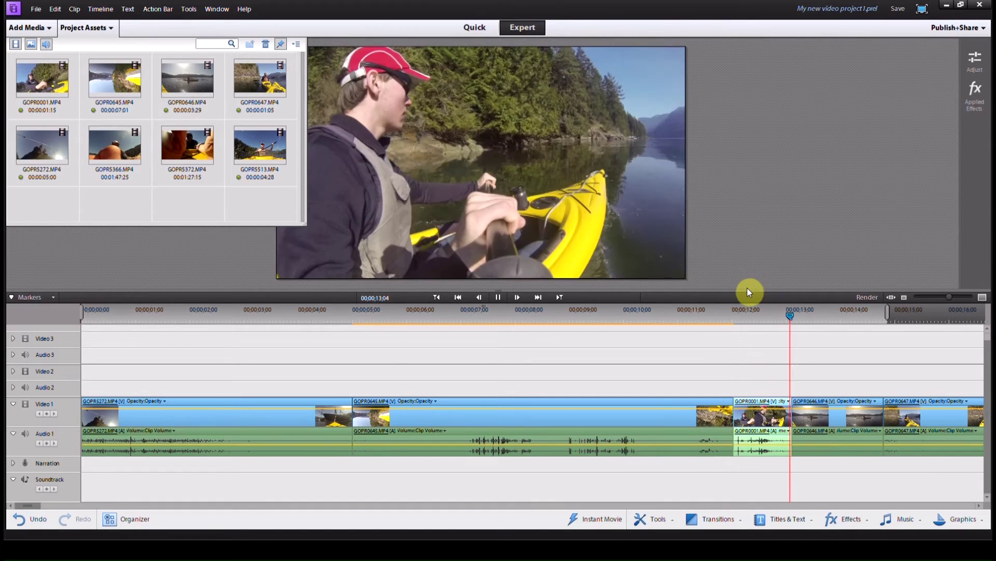
pyautogui.press('space')
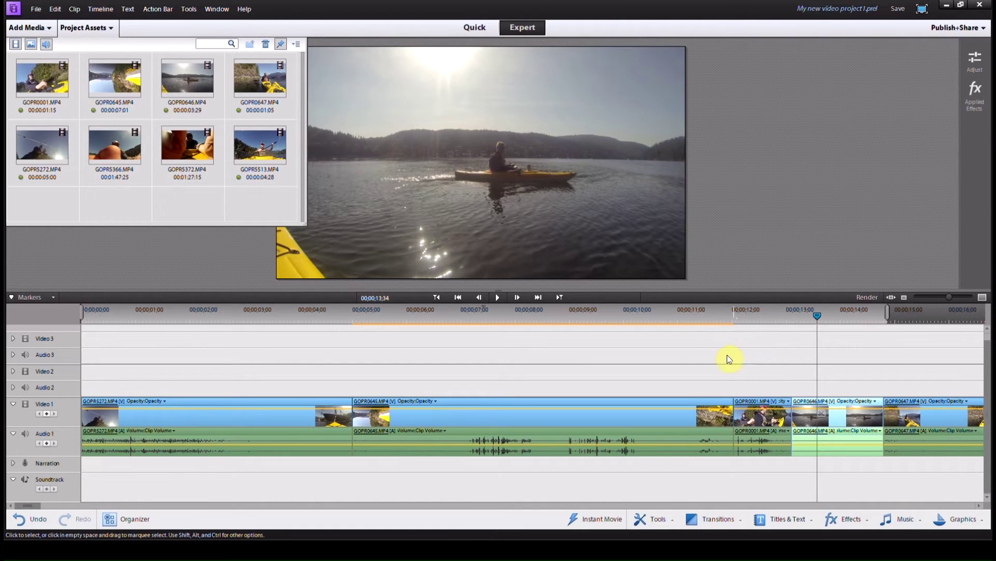
pyautogui.click(755, 413)
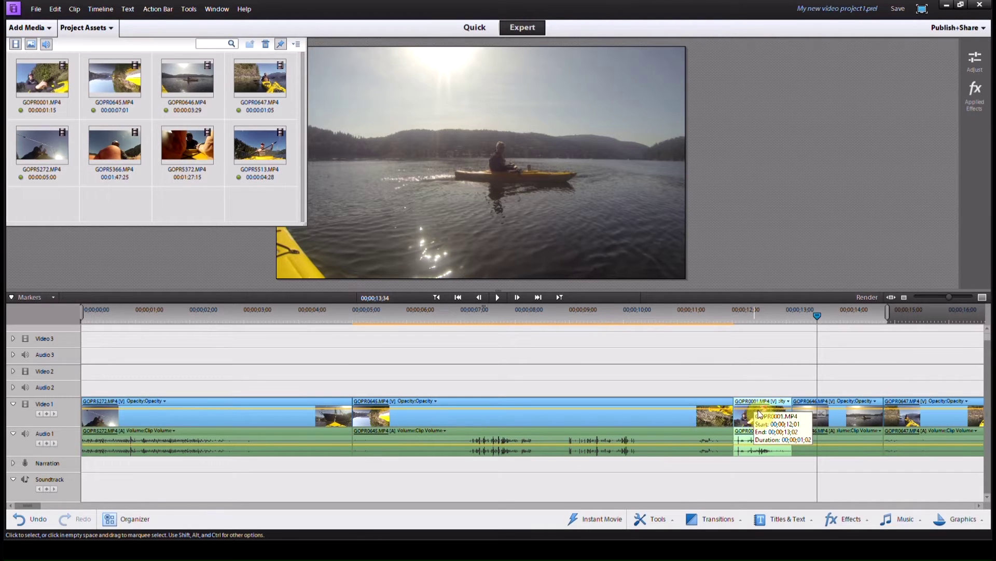
# Step: Open Time Stretch for GOPR0001 and enter speed values, first 250, then 50
pyautogui.rightClick(755, 416)
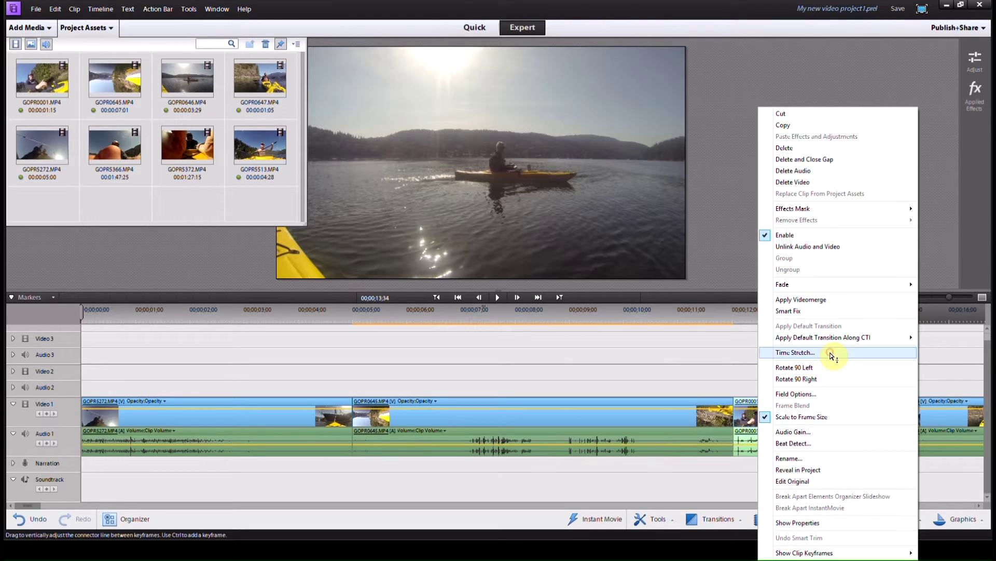
pyautogui.click(832, 356)
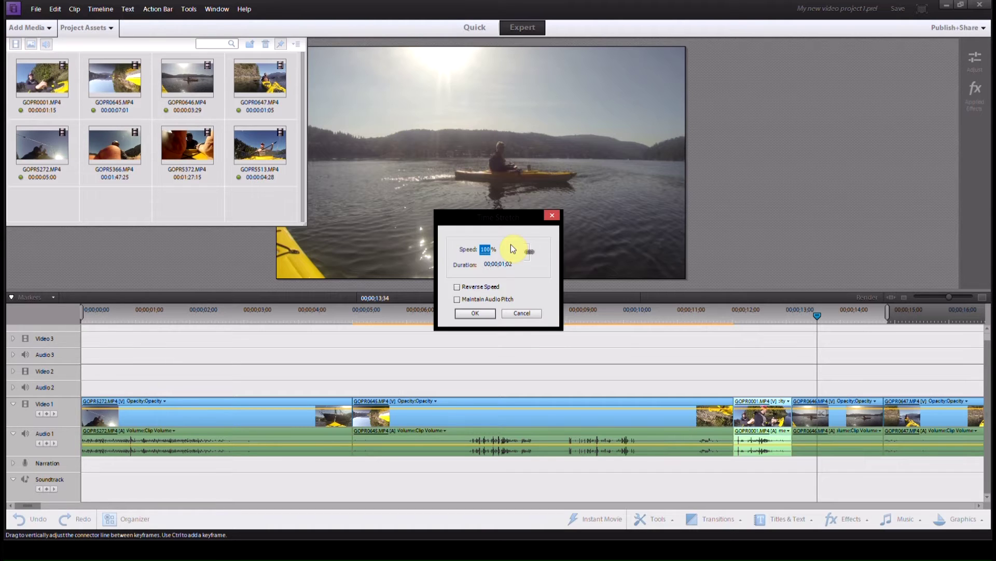
pyautogui.click(487, 249)
pyautogui.write('250')
pyautogui.click(485, 247)
pyautogui.press('BackSpace')
pyautogui.press('BackSpace')
pyautogui.write('50')
# Step: Set the duration to 00;00;03;00 with Maintain Audio Pitch ticked and apply
pyautogui.click(508, 267)
pyautogui.click(503, 265)
pyautogui.write('3')
pyautogui.click(514, 263)
pyautogui.click(521, 289)
pyautogui.click(494, 253)
pyautogui.click(481, 317)
pyautogui.click(499, 303)
pyautogui.click(474, 313)
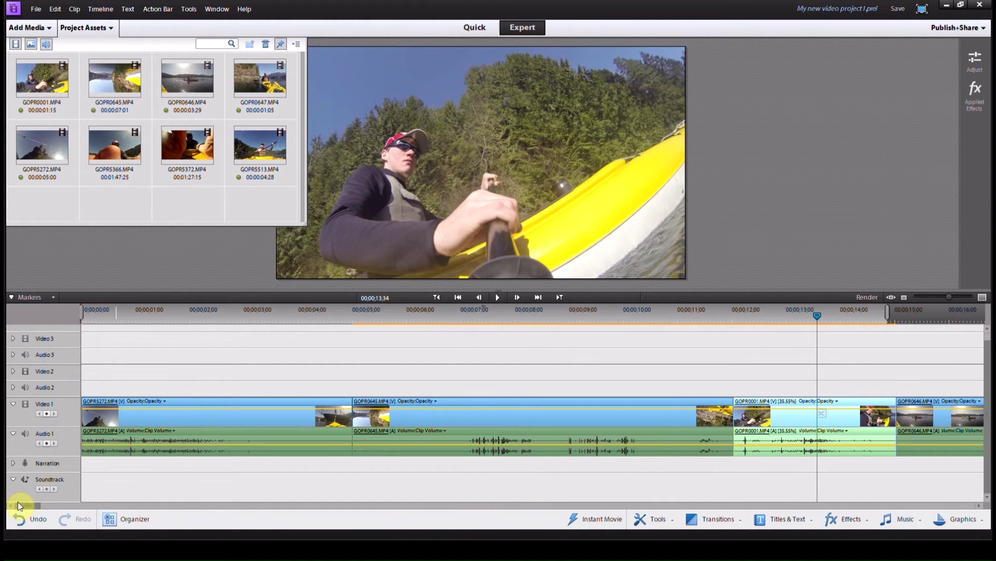
pyautogui.moveTo(27, 507); pyautogui.dragTo(37, 508)
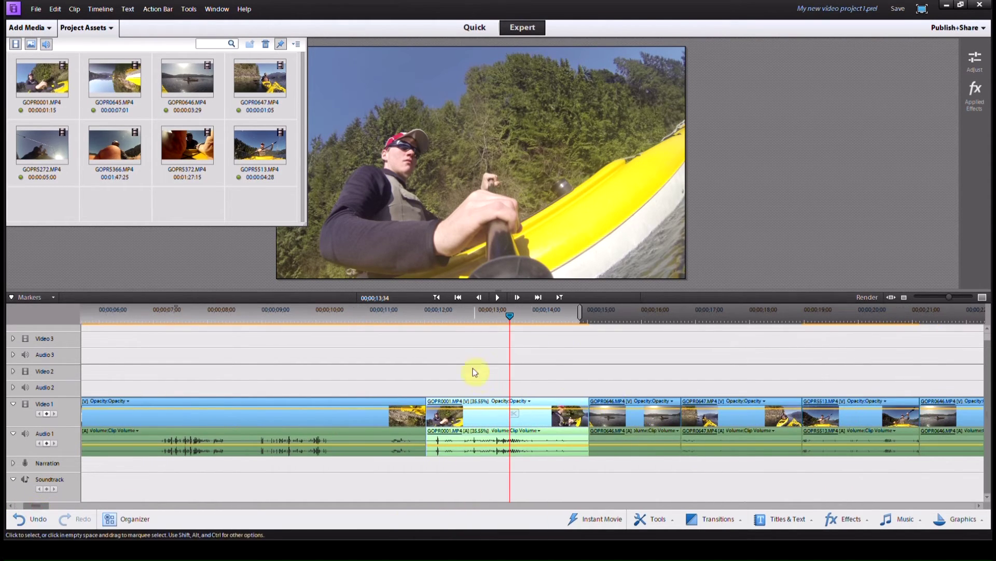
pyautogui.moveTo(509, 317); pyautogui.dragTo(401, 318)
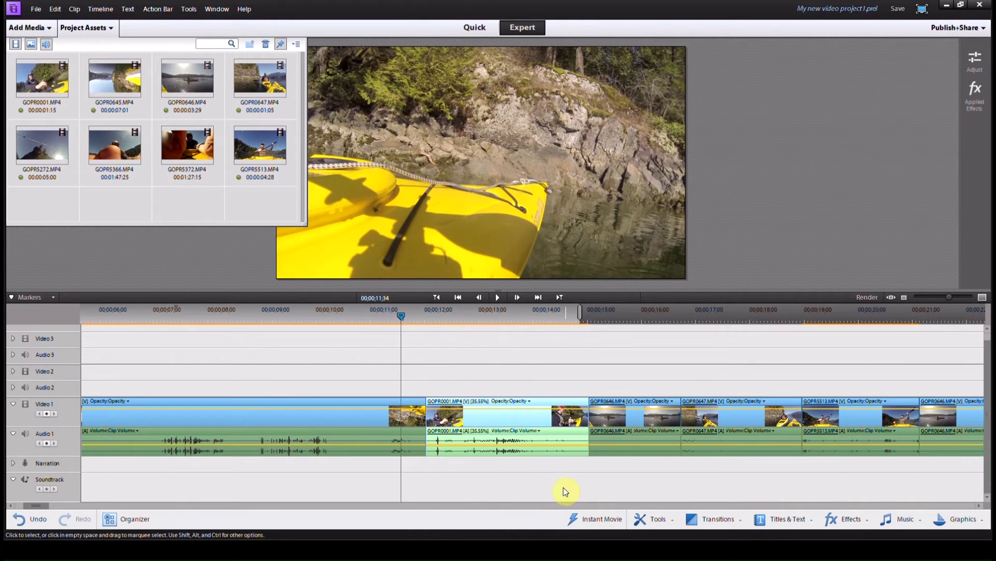
pyautogui.press('Return')
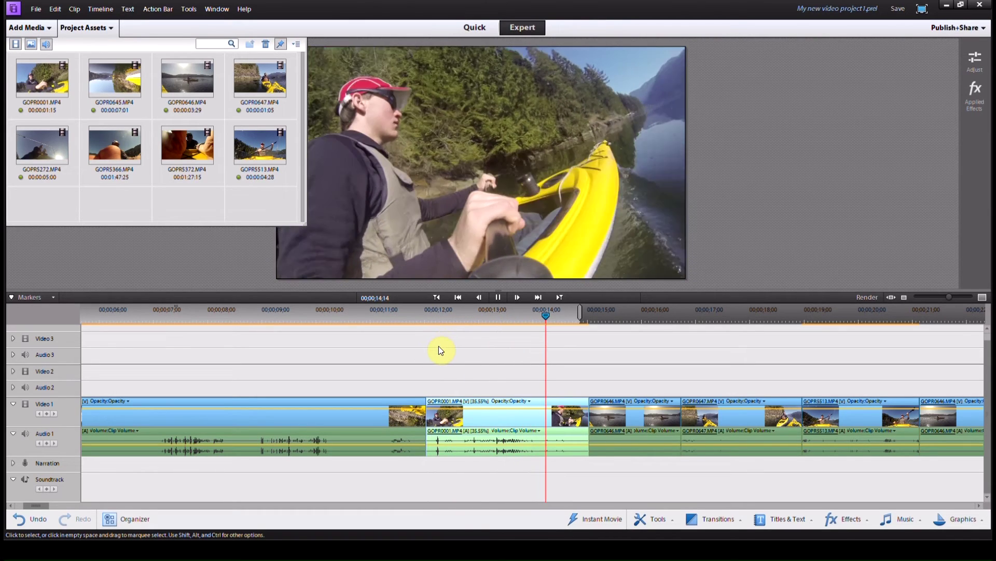
pyautogui.press('space')
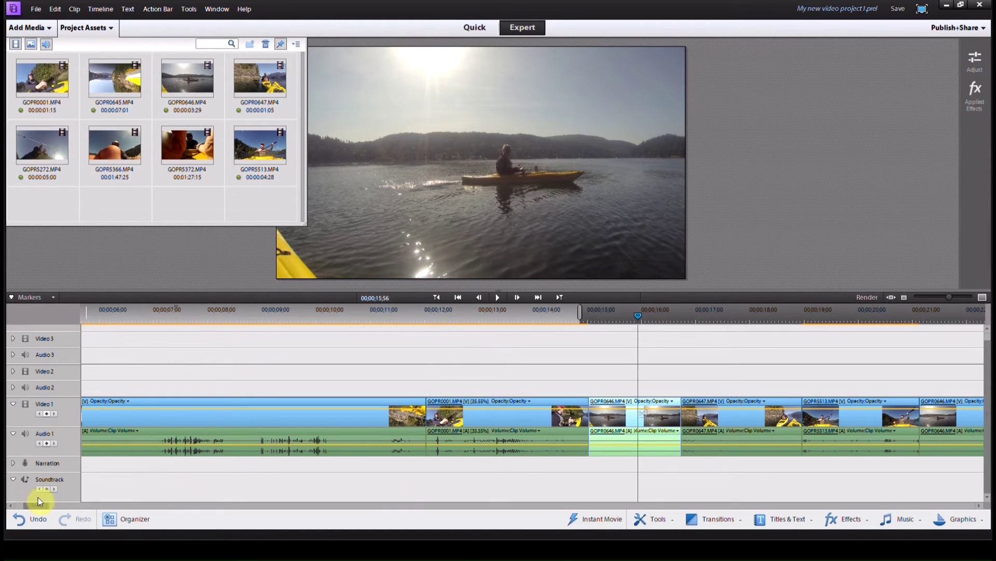
pyautogui.moveTo(48, 510); pyautogui.dragTo(23, 510)
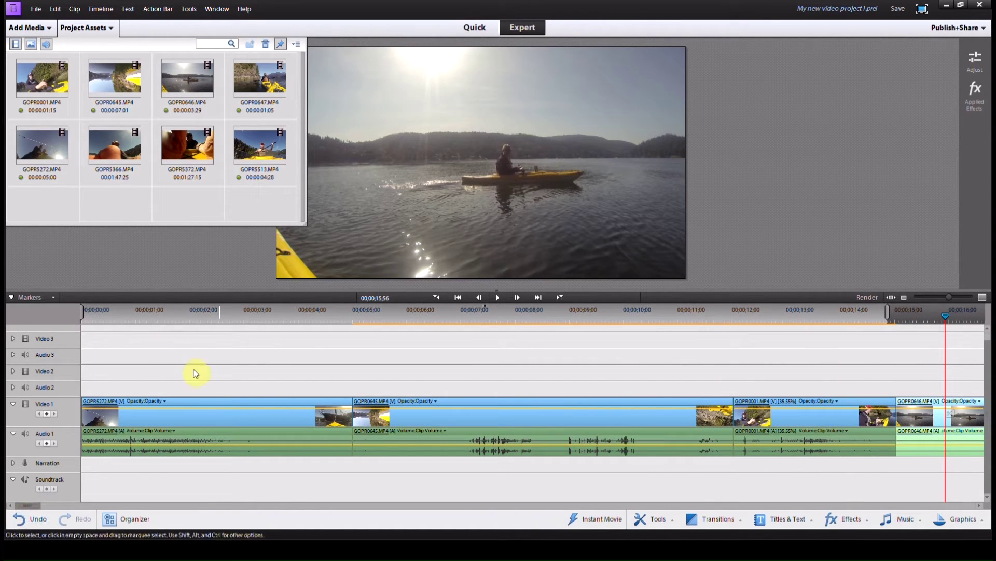
pyautogui.moveTo(115, 314); pyautogui.dragTo(205, 353)
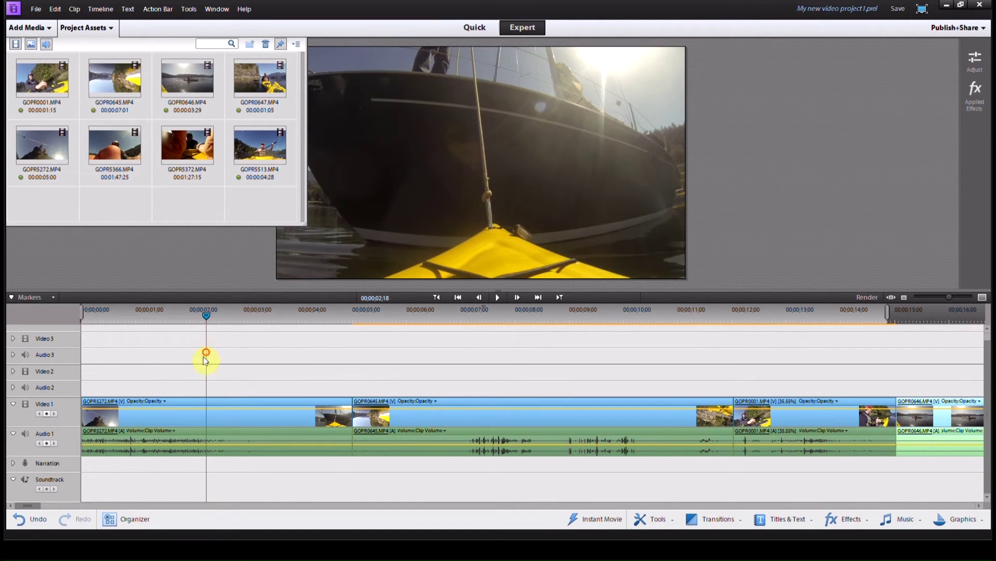
# Step: Split GOPR5272 at 02;18 and again near 02;38, then select the short middle piece
pyautogui.click(212, 414)
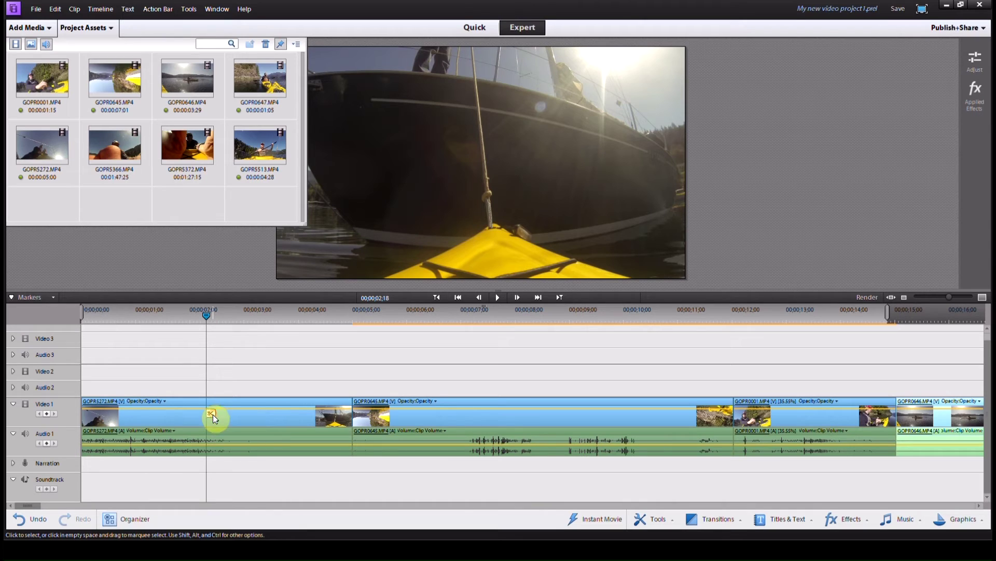
pyautogui.moveTo(206, 314); pyautogui.dragTo(207, 320)
pyautogui.click(208, 414)
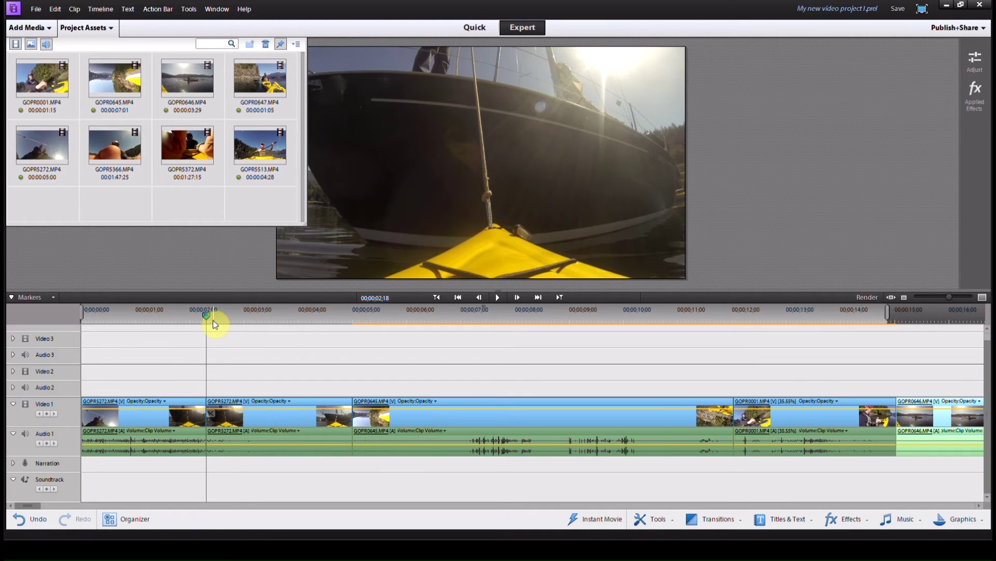
pyautogui.moveTo(208, 315); pyautogui.dragTo(225, 311)
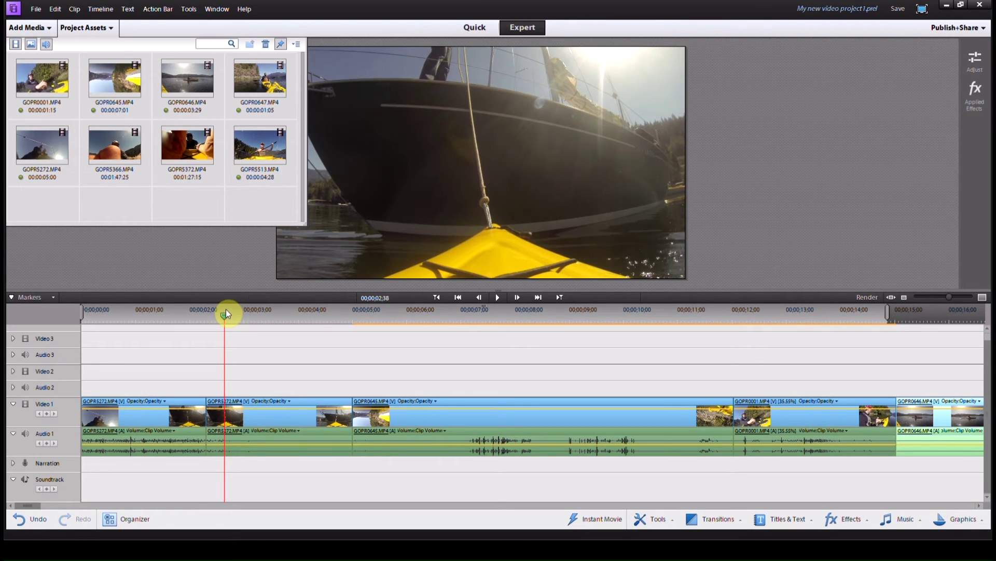
pyautogui.click(226, 414)
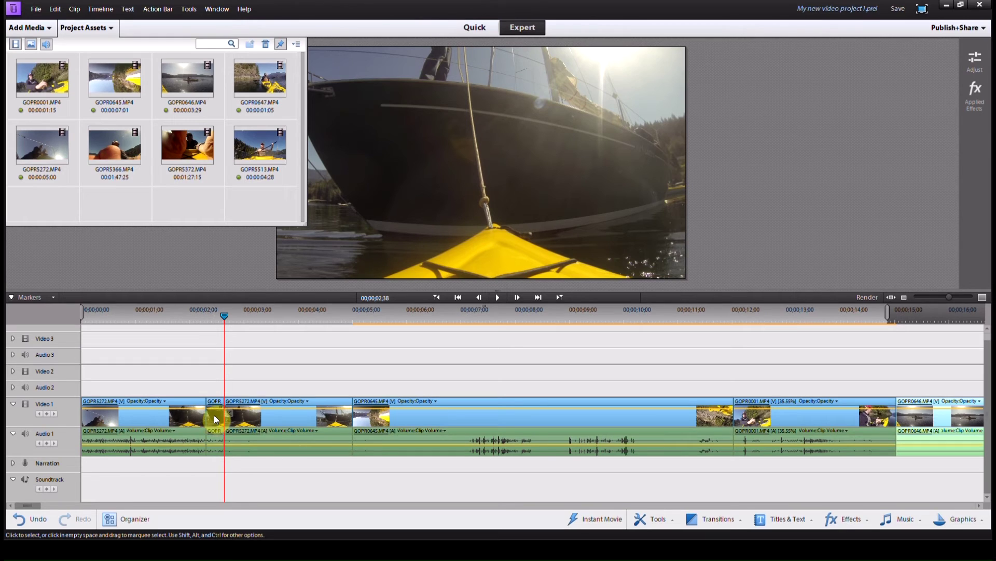
pyautogui.click(214, 417)
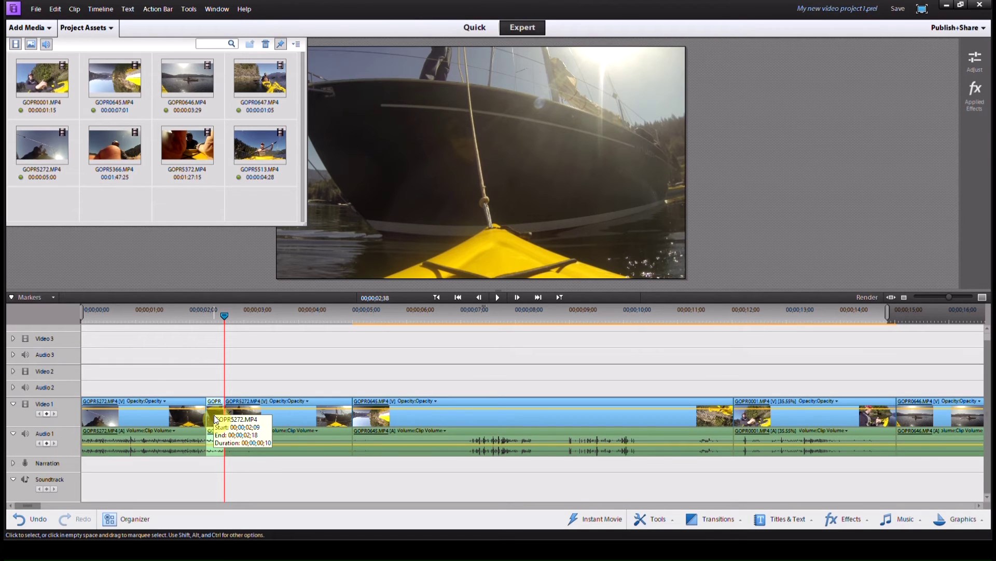
# Step: Time-stretch the short GOPR5272 piece to 50% speed, keeping audio pitch, then review from 1 second
pyautogui.rightClick(216, 419)
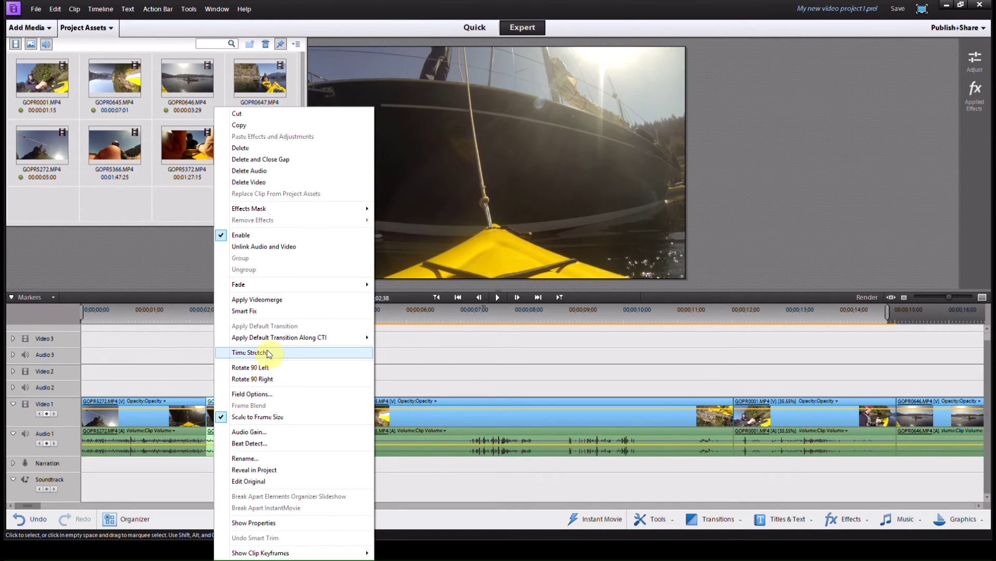
pyautogui.click(251, 352)
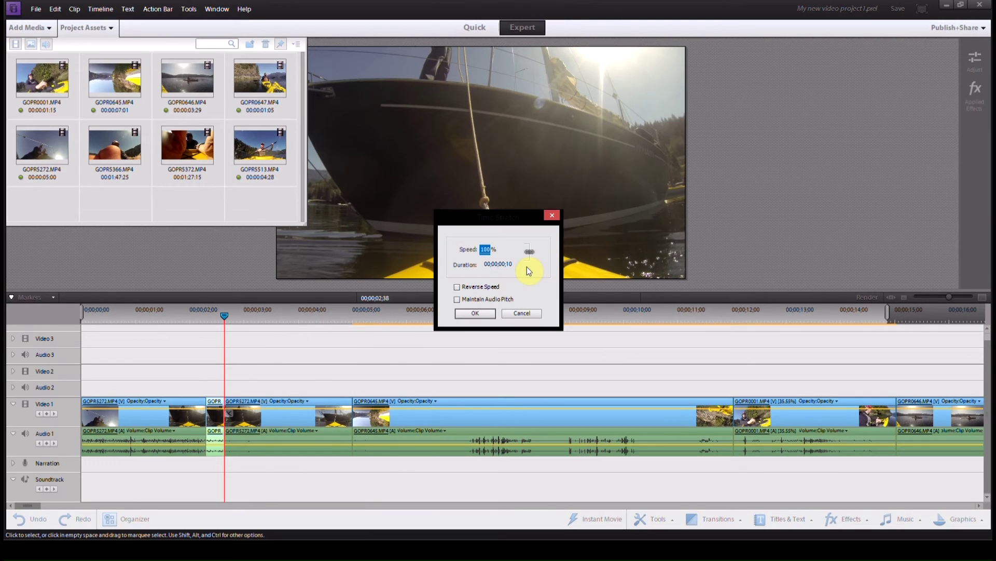
pyautogui.click(486, 249)
pyautogui.write('50')
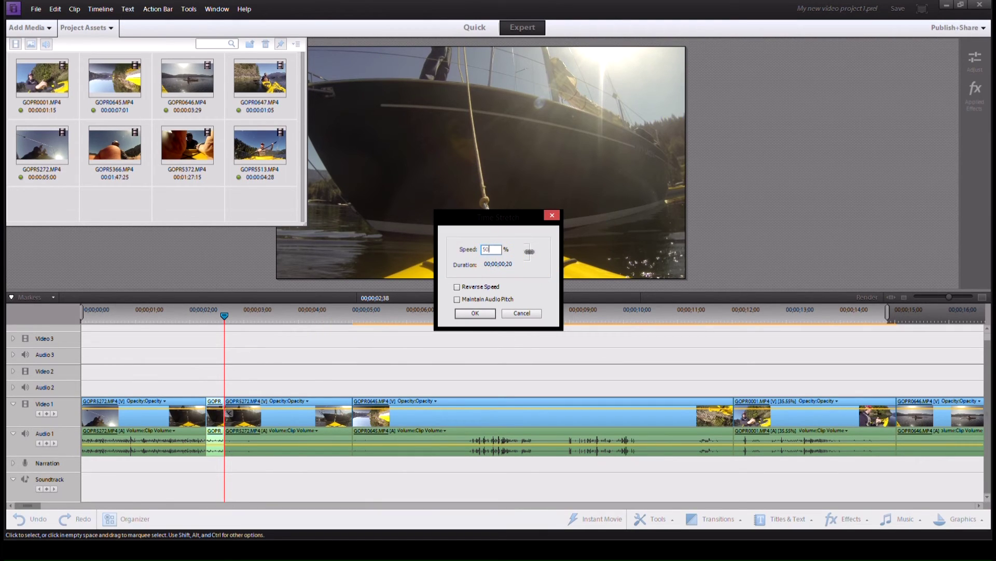
pyautogui.click(456, 299)
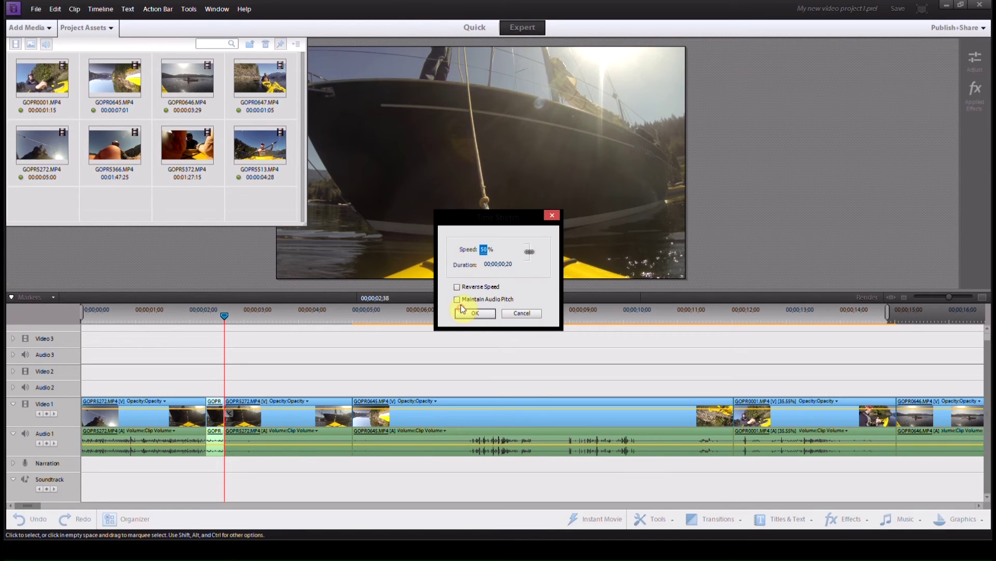
pyautogui.click(480, 314)
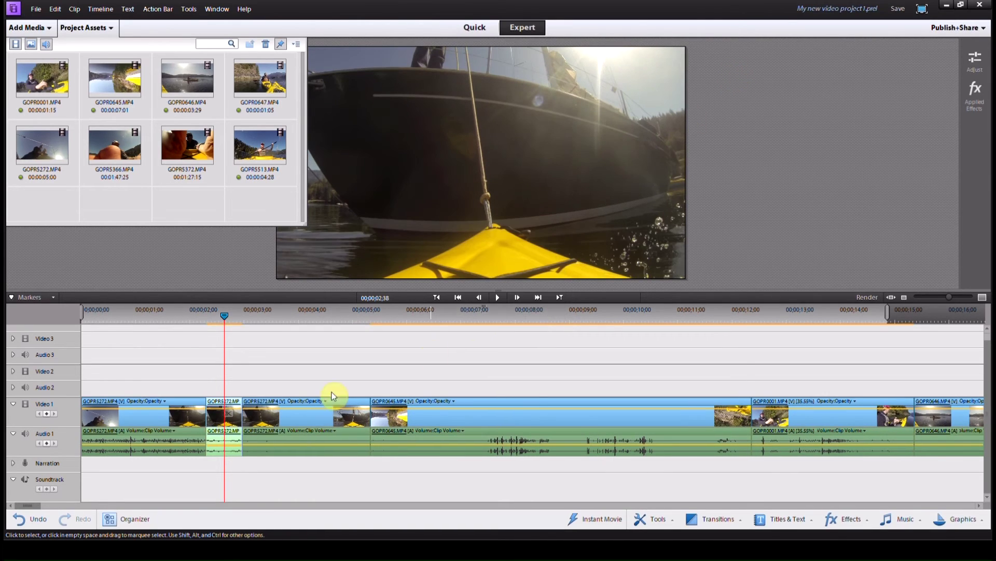
pyautogui.click(136, 318)
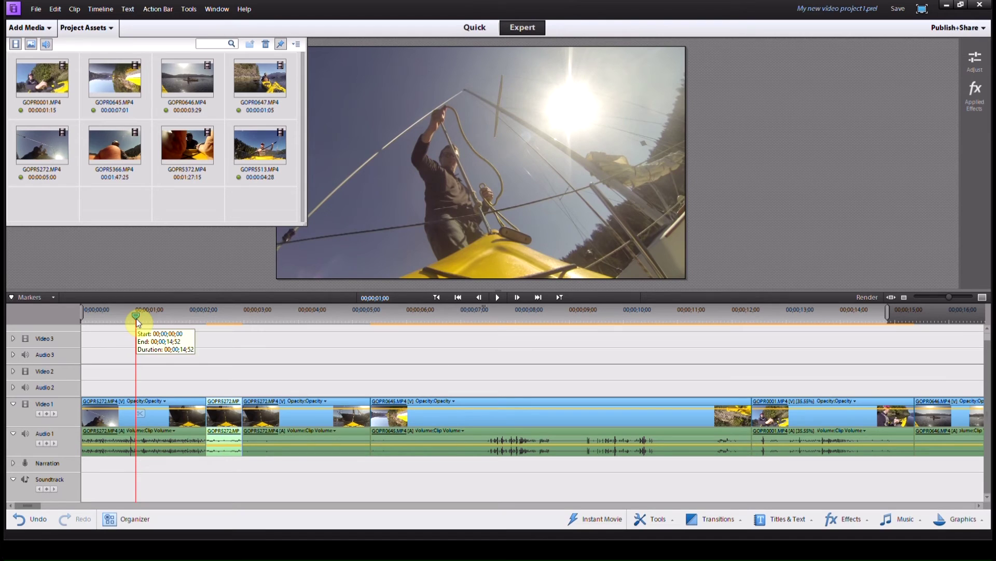
pyautogui.press('Return')
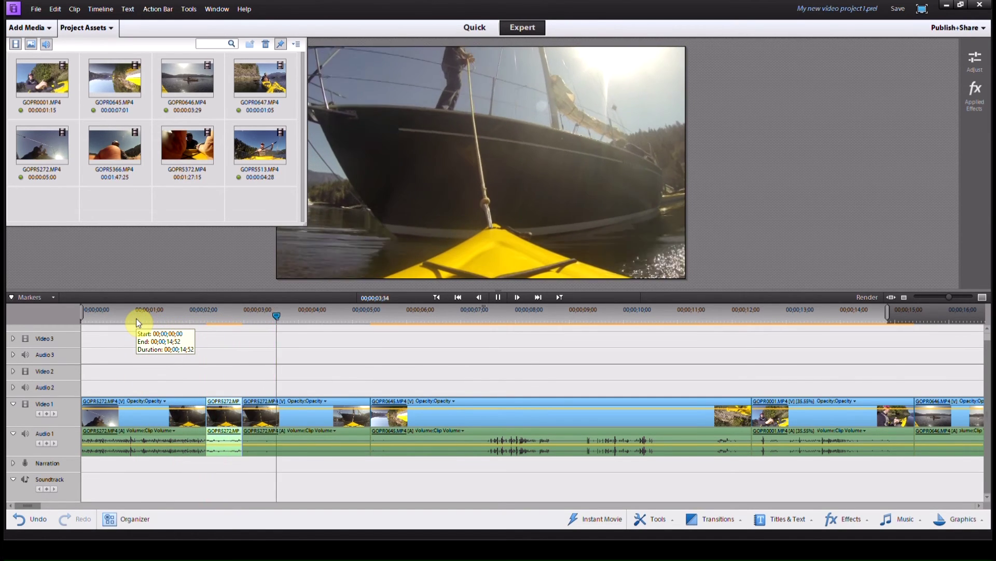
pyautogui.press('space')
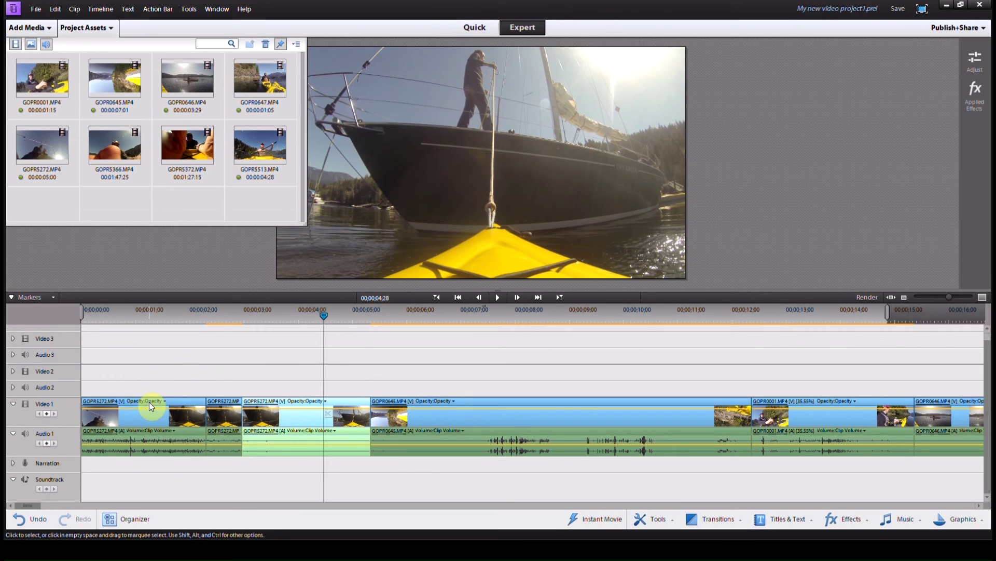
pyautogui.moveTo(145, 350); pyautogui.dragTo(315, 484)
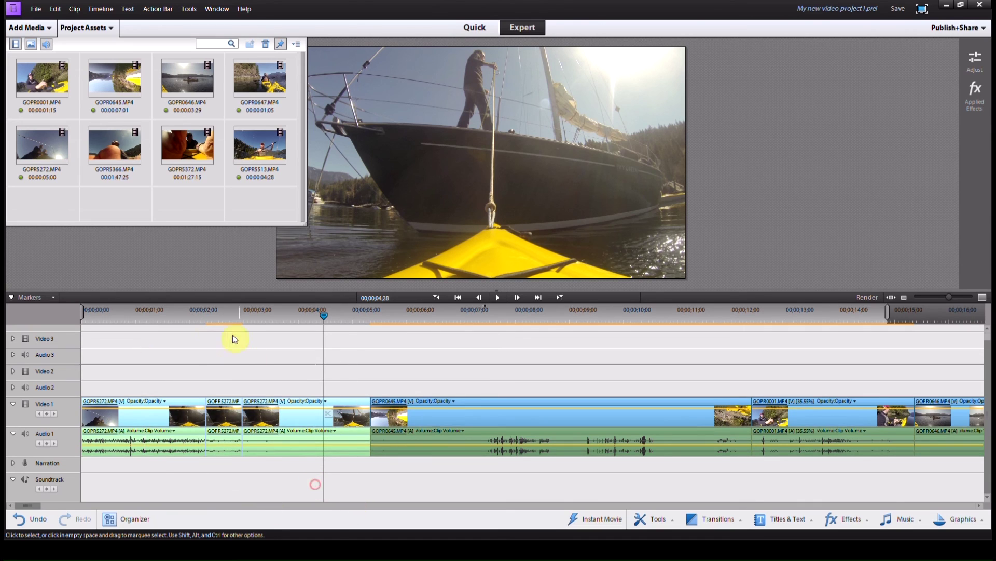
pyautogui.click(129, 403)
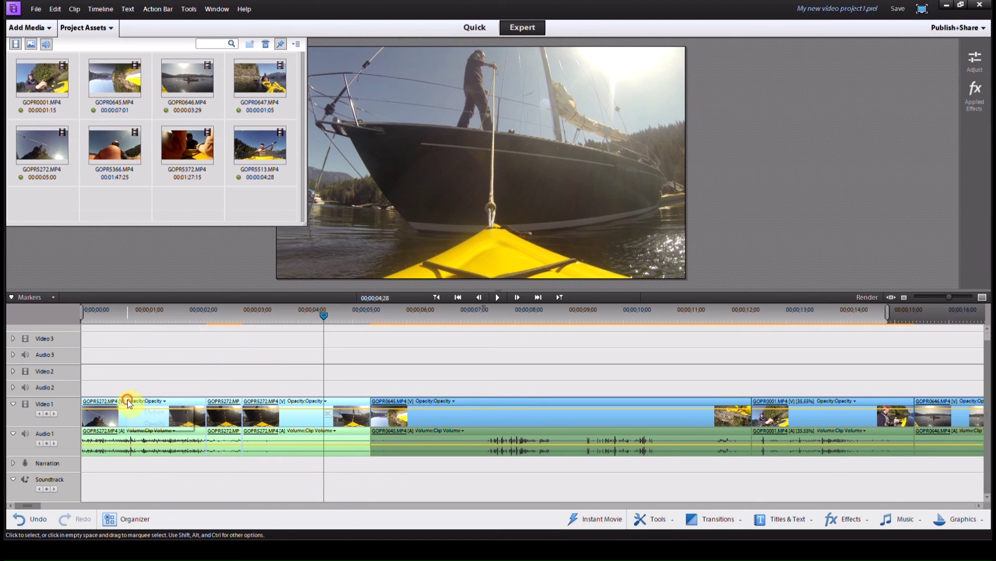
pyautogui.click(207, 342)
pyautogui.moveTo(178, 355); pyautogui.dragTo(188, 418)
pyautogui.moveTo(127, 407)
pyautogui.mouseDown()
pyautogui.moveTo(138, 369)
pyautogui.moveTo(336, 340)
pyautogui.moveTo(120, 413)
pyautogui.mouseUp()
pyautogui.moveTo(149, 369); pyautogui.dragTo(268, 499)
pyautogui.click(146, 401)
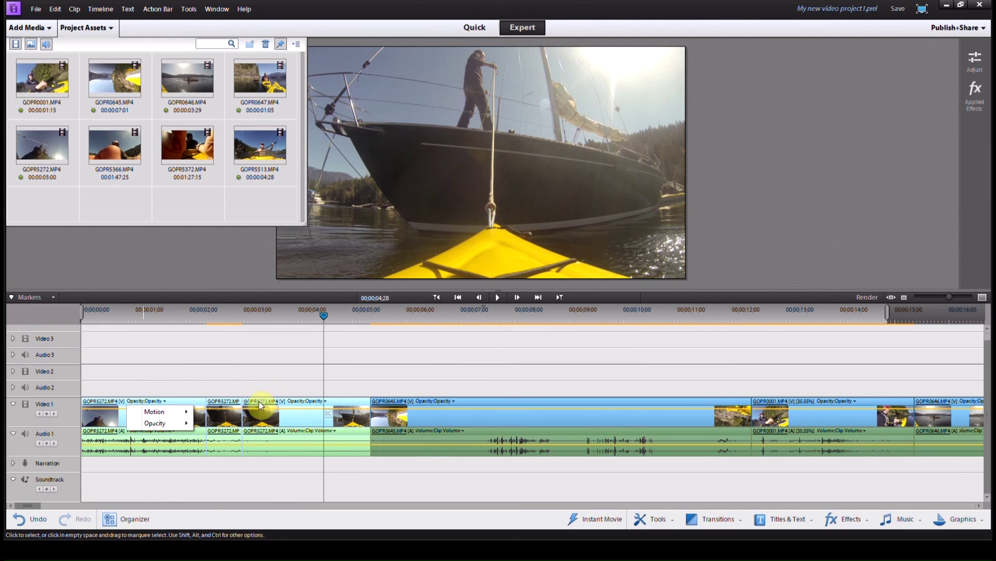